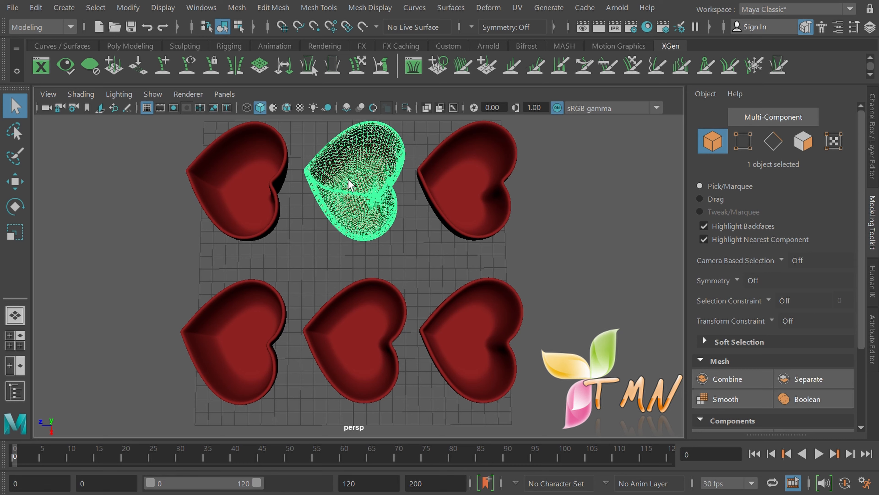
# Step: Deselect the top-middle heart, then select the bottom-right and bottom-middle hearts together
pyautogui.click(576, 197)
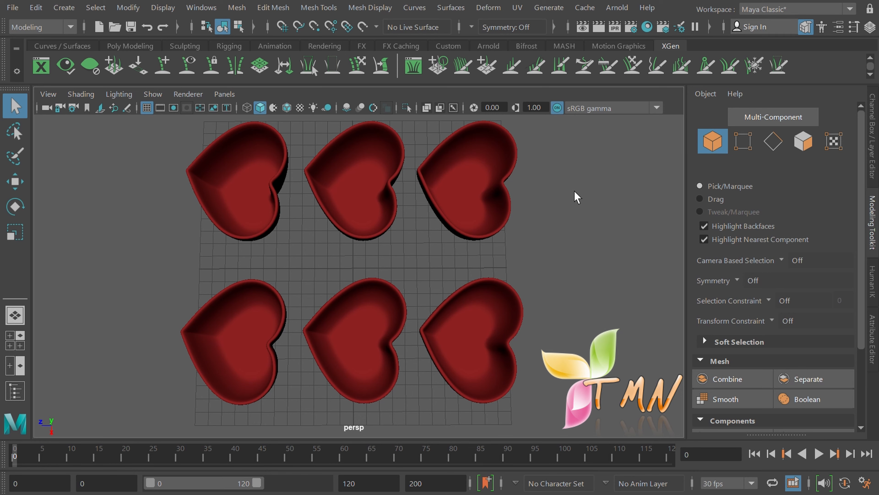
pyautogui.click(481, 334)
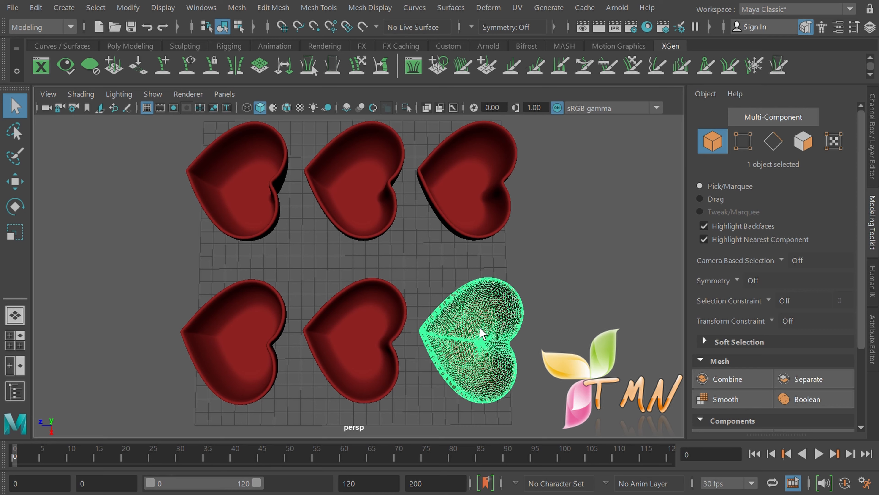
pyautogui.keyDown('shift'); pyautogui.click(336, 338); pyautogui.keyUp('shift')
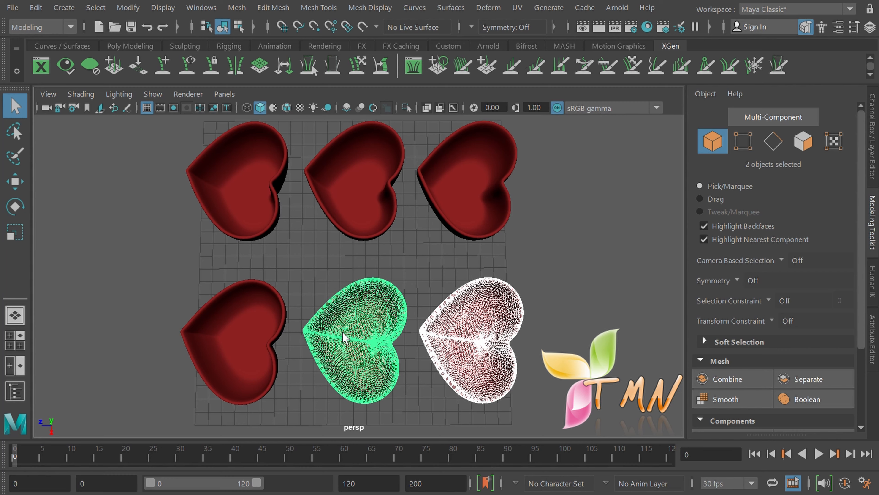
# Step: Shift-click the bottom-left, top-left, top-middle and top-right hearts so all six are selected
pyautogui.keyDown('shift'); pyautogui.click(242, 342); pyautogui.keyUp('shift')
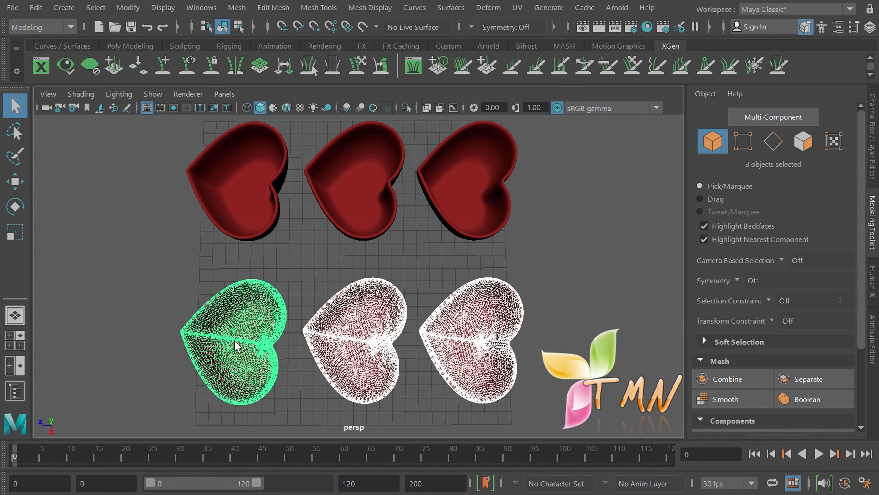
pyautogui.keyDown('shift'); pyautogui.click(240, 197); pyautogui.keyUp('shift')
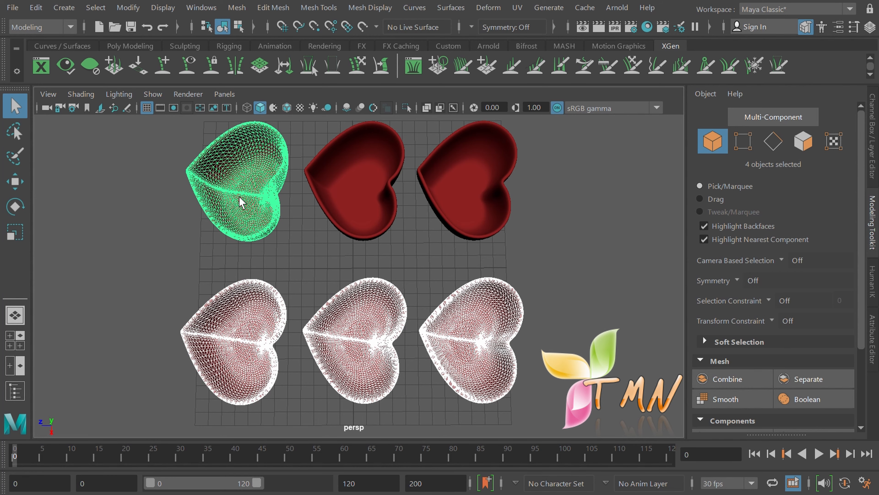
pyautogui.keyDown('shift'); pyautogui.click(359, 192); pyautogui.keyUp('shift')
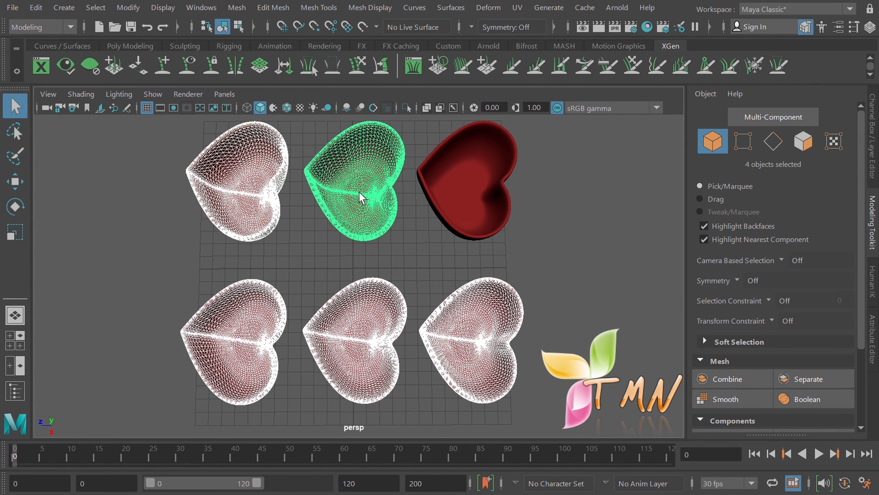
pyautogui.keyDown('shift'); pyautogui.click(475, 189); pyautogui.keyUp('shift')
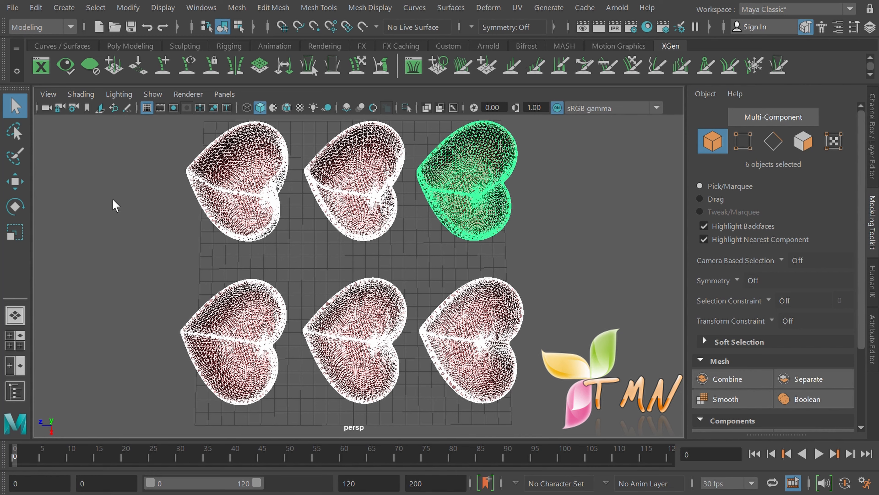
# Step: Ctrl-click the bottom-left, bottom-middle and bottom-right hearts to remove them from the selection
pyautogui.keyDown('shift'); pyautogui.click(222, 351); pyautogui.keyUp('shift')
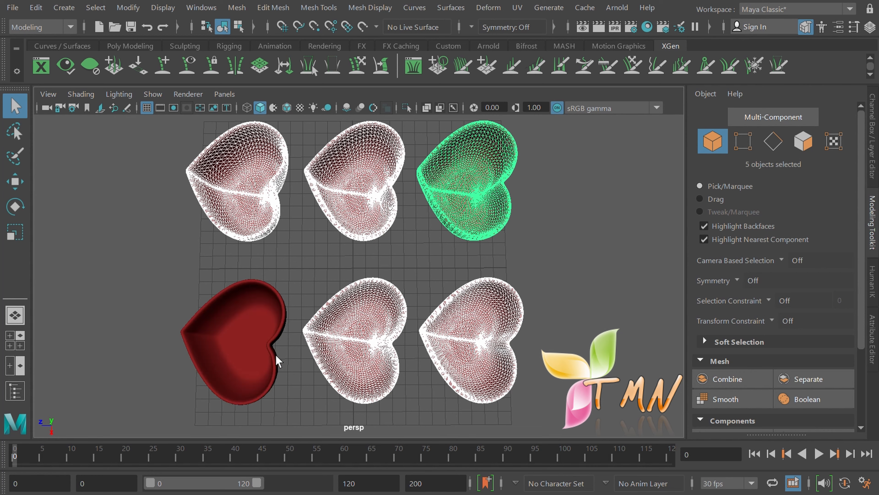
pyautogui.keyDown('shift'); pyautogui.click(353, 350); pyautogui.keyUp('shift')
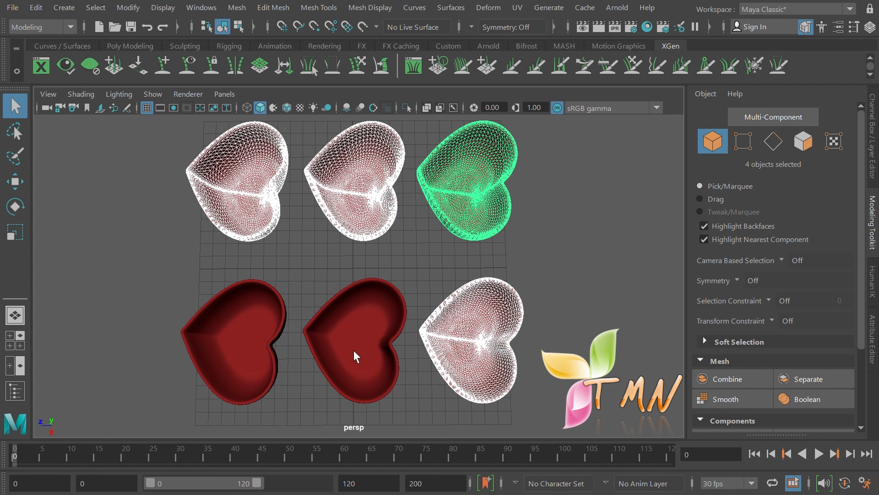
pyautogui.keyDown('shift'); pyautogui.click(485, 355); pyautogui.keyUp('shift')
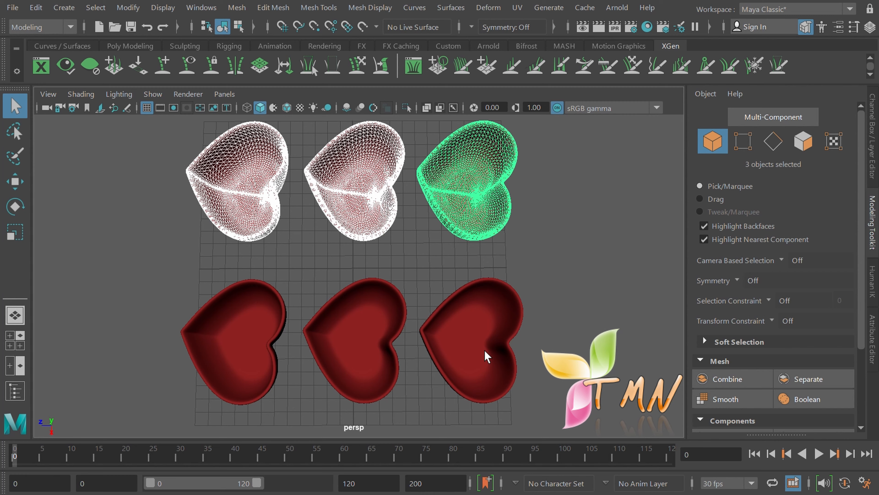
# Step: Toggle the bottom-right heart in and out of the selection, then deselect all hearts
pyautogui.keyDown('shift'); pyautogui.click(485, 351); pyautogui.keyUp('shift')
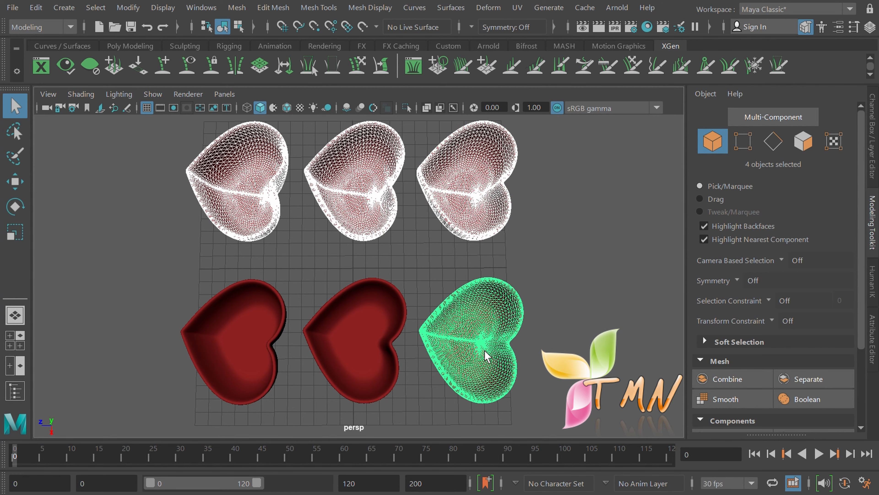
pyautogui.keyDown('shift'); pyautogui.click(485, 351); pyautogui.keyUp('shift')
pyautogui.keyDown('shift'); pyautogui.click(485, 352); pyautogui.keyUp('shift')
pyautogui.keyDown('shift'); pyautogui.click(485, 351); pyautogui.keyUp('shift')
pyautogui.keyDown('shift'); pyautogui.click(485, 353); pyautogui.keyUp('shift')
pyautogui.click(599, 297)
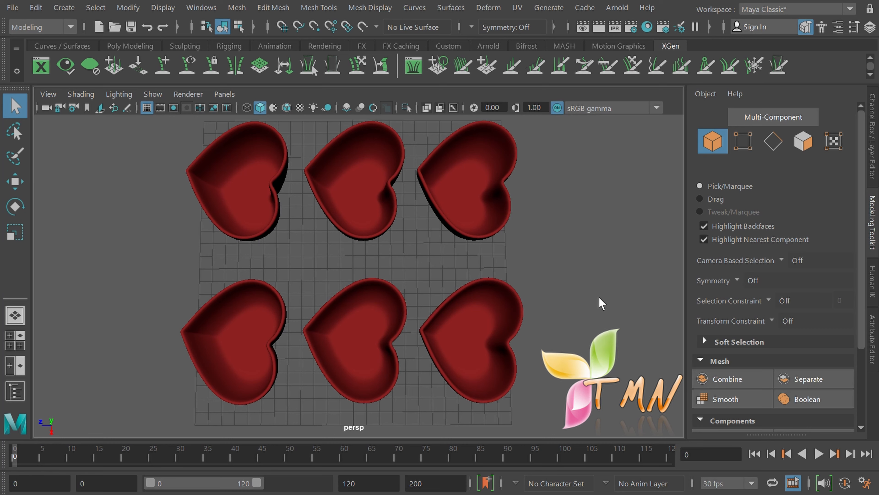
# Step: Marquee-select the two right-hand hearts, clear, then box-select all six hearts pair by pair
pyautogui.moveTo(600, 298); pyautogui.dragTo(474, 123)
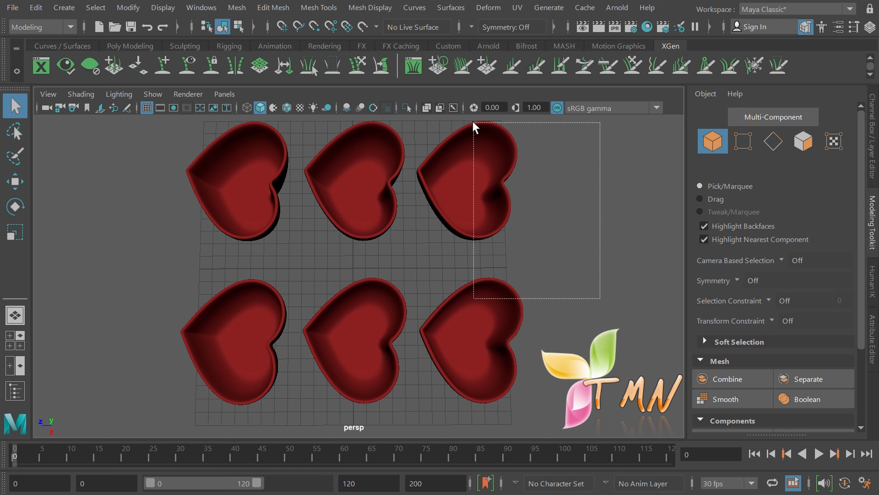
pyautogui.moveTo(473, 122); pyautogui.dragTo(474, 122)
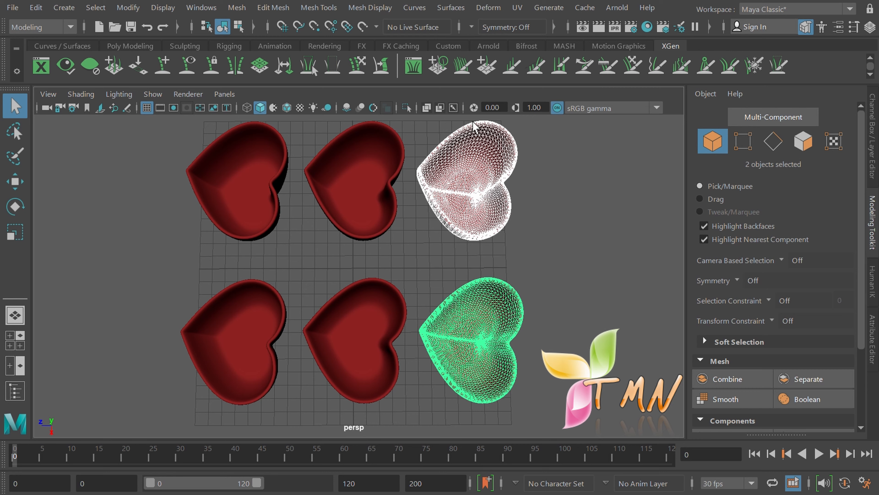
pyautogui.click(577, 195)
pyautogui.moveTo(577, 196); pyautogui.dragTo(355, 129)
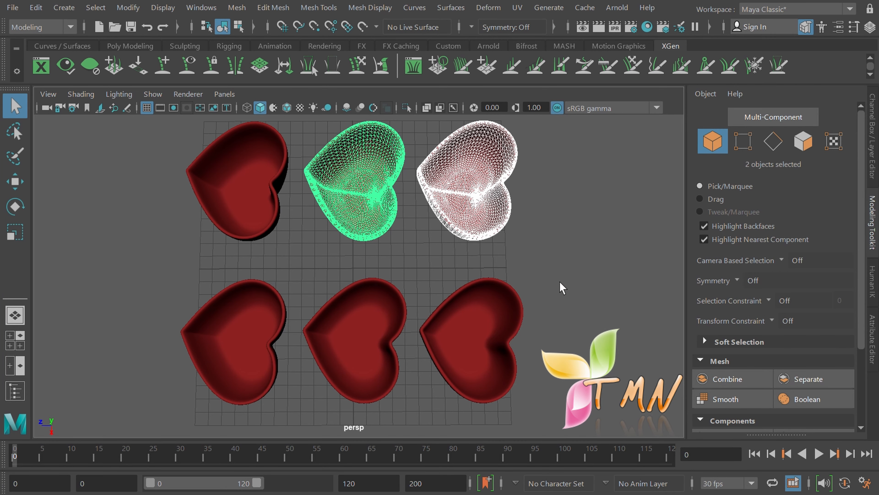
pyautogui.moveTo(540, 321); pyautogui.dragTo(355, 343)
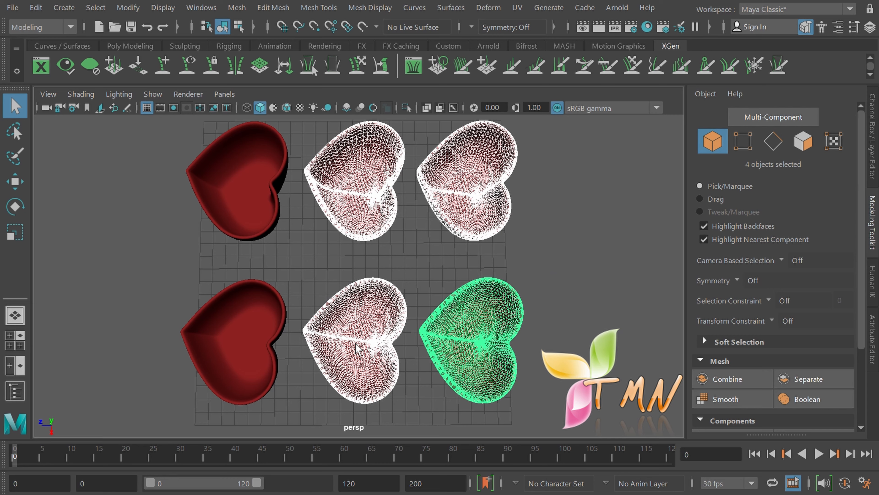
pyautogui.moveTo(151, 169); pyautogui.dragTo(237, 369)
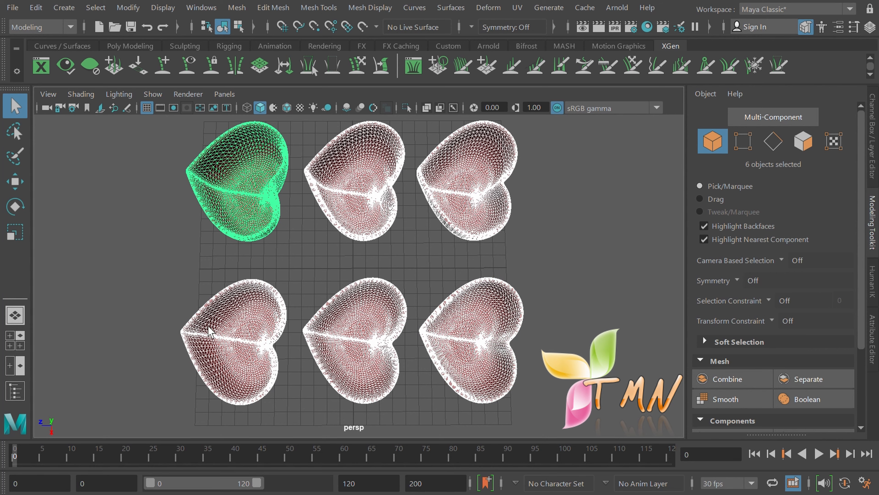
# Step: Ctrl-drag marquees to deselect the bottom, right-hand and top-left hearts until none remain selected
pyautogui.moveTo(190, 295); pyautogui.dragTo(351, 372)
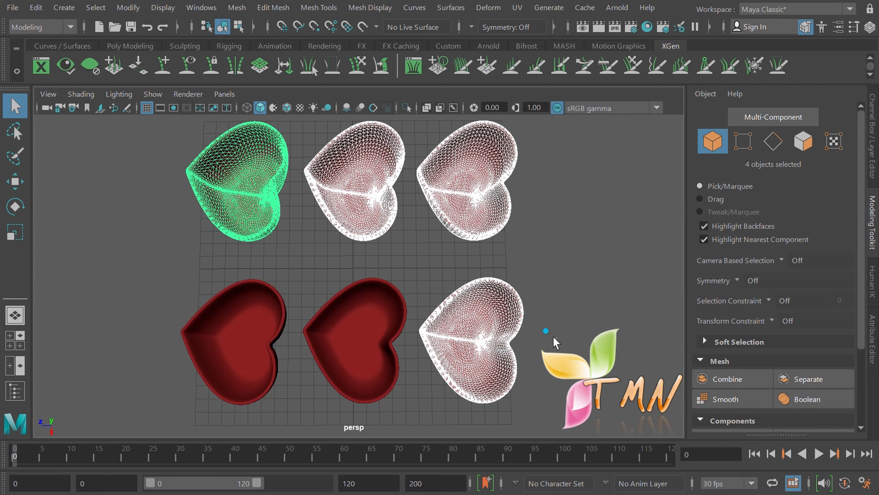
pyautogui.moveTo(557, 338); pyautogui.dragTo(485, 173)
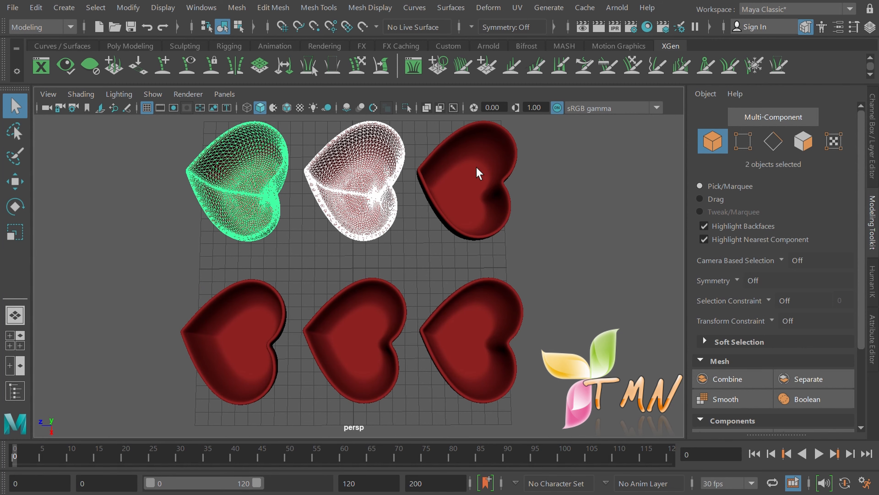
pyautogui.keyDown('ctrl'); pyautogui.moveTo(405, 181); pyautogui.dragTo(185, 235); pyautogui.keyUp('ctrl')
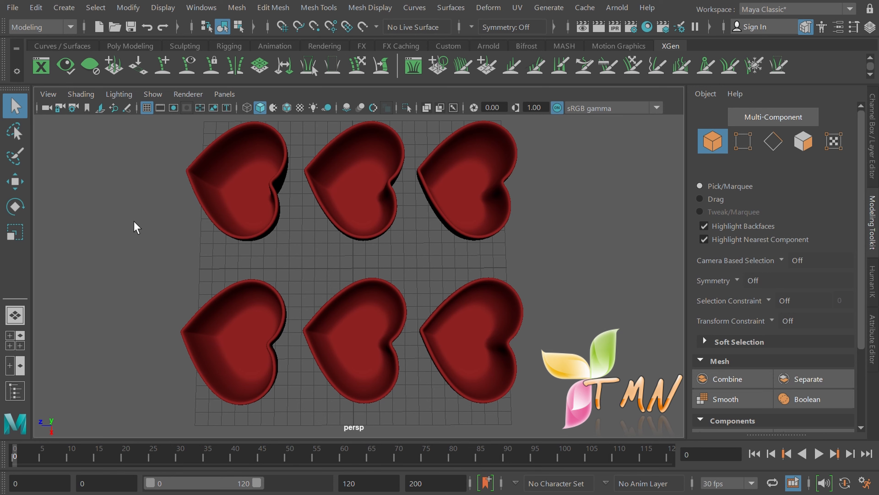
# Step: Switch to the Lasso Tool and lasso the left, lower and upper hearts into the selection
pyautogui.click(15, 130)
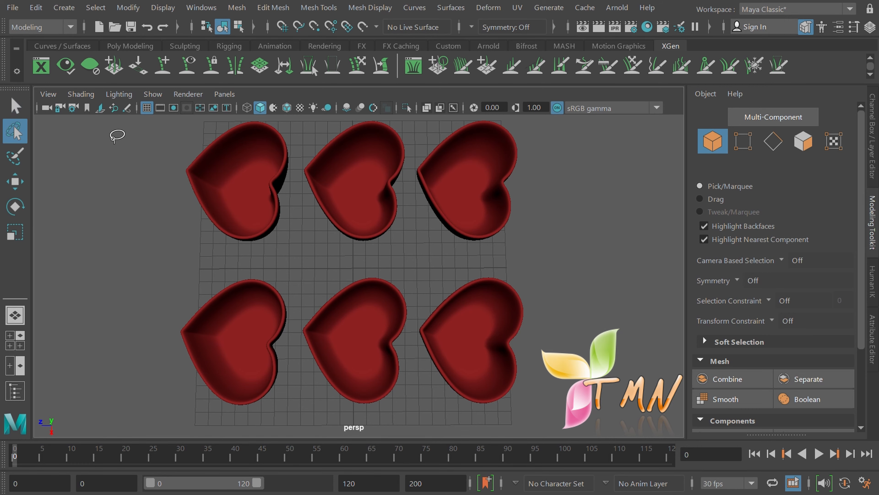
pyautogui.moveTo(173, 145)
pyautogui.mouseDown()
pyautogui.moveTo(280, 203)
pyautogui.moveTo(295, 258)
pyautogui.moveTo(295, 341)
pyautogui.moveTo(255, 373)
pyautogui.moveTo(209, 358)
pyautogui.moveTo(183, 300)
pyautogui.moveTo(181, 158)
pyautogui.mouseUp()
pyautogui.moveTo(321, 276)
pyautogui.mouseDown()
pyautogui.moveTo(344, 304)
pyautogui.moveTo(483, 373)
pyautogui.moveTo(561, 330)
pyautogui.moveTo(534, 261)
pyautogui.moveTo(503, 251)
pyautogui.moveTo(497, 261)
pyautogui.mouseUp()
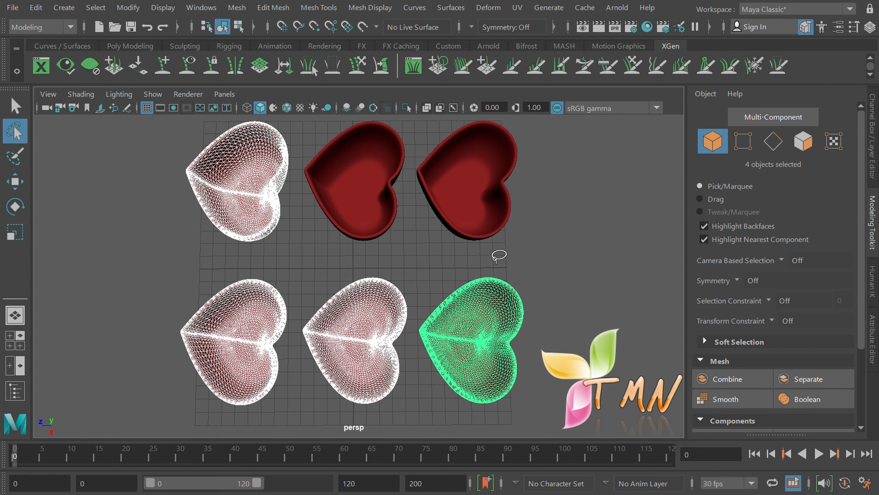
pyautogui.moveTo(540, 143)
pyautogui.keyDown('shift'); pyautogui.mouseDown()
pyautogui.moveTo(536, 177)
pyautogui.moveTo(491, 196)
pyautogui.moveTo(419, 189)
pyautogui.moveTo(310, 142)
pyautogui.moveTo(317, 125)
pyautogui.moveTo(315, 133)
pyautogui.mouseUp(); pyautogui.keyUp('shift')
# Step: Ctrl-lasso the right-hand, lower and top-left hearts to remove them all from the selection
pyautogui.moveTo(536, 171)
pyautogui.mouseDown()
pyautogui.moveTo(488, 181)
pyautogui.moveTo(444, 290)
pyautogui.moveTo(481, 355)
pyautogui.moveTo(550, 357)
pyautogui.mouseUp()
pyautogui.moveTo(176, 292)
pyautogui.mouseDown()
pyautogui.moveTo(368, 304)
pyautogui.moveTo(372, 256)
pyautogui.moveTo(353, 247)
pyautogui.mouseUp()
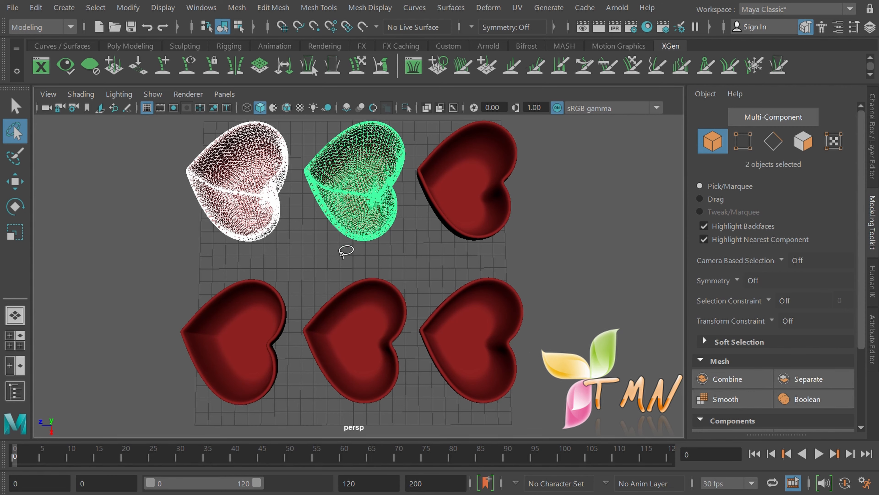
pyautogui.moveTo(169, 145)
pyautogui.keyDown('ctrl'); pyautogui.mouseDown()
pyautogui.moveTo(157, 121)
pyautogui.moveTo(395, 154)
pyautogui.moveTo(420, 124)
pyautogui.mouseUp(); pyautogui.keyUp('ctrl')
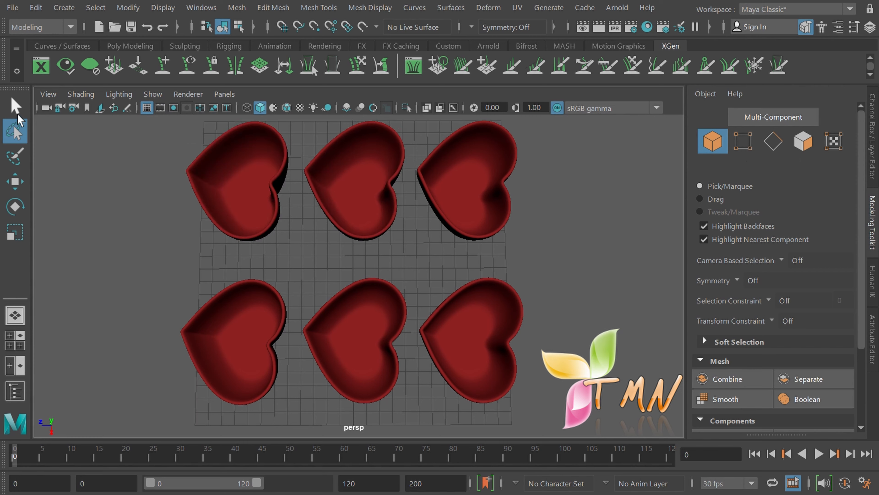
# Step: Switch to the Select Tool, apply Select > All, then Select > Deselect All
pyautogui.click(12, 100)
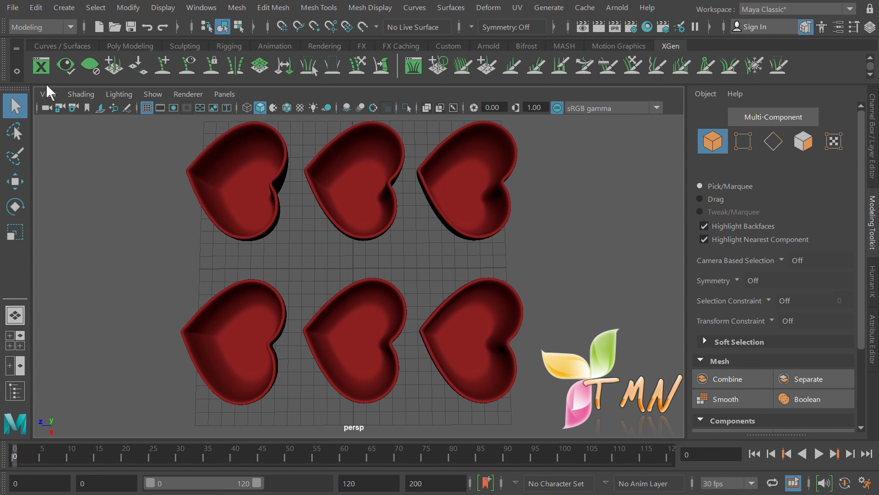
pyautogui.click(95, 8)
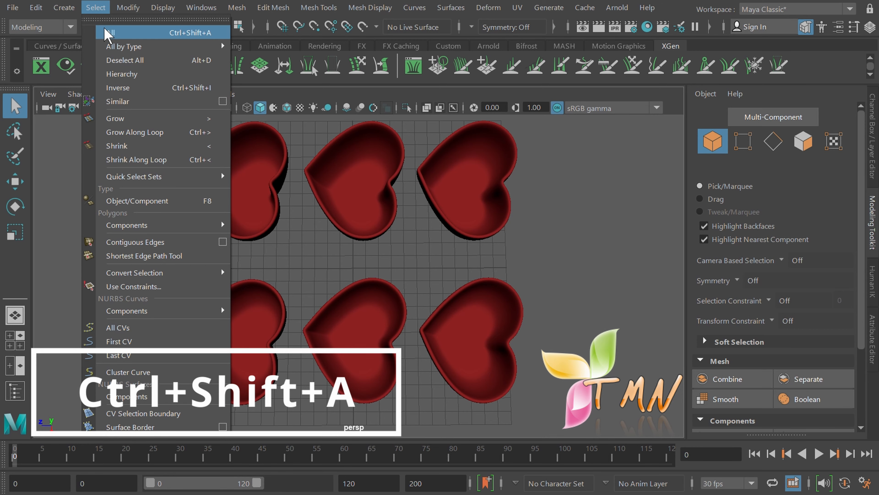
pyautogui.click(108, 33)
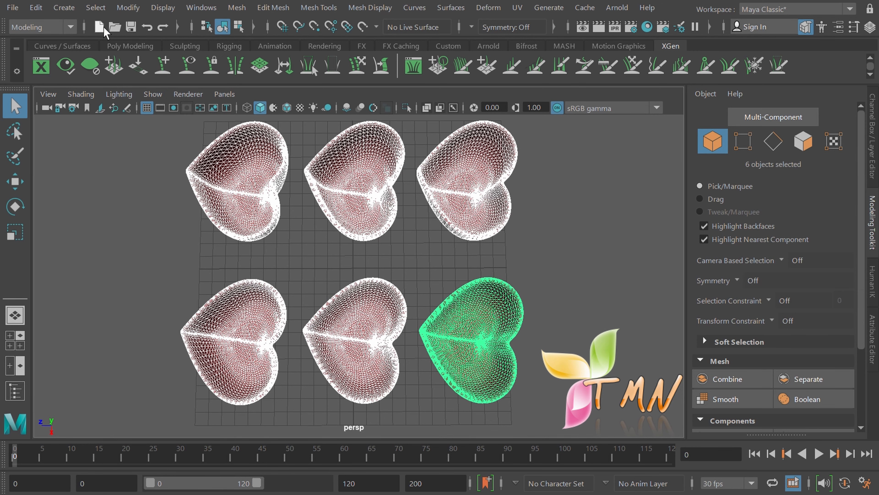
pyautogui.click(94, 7)
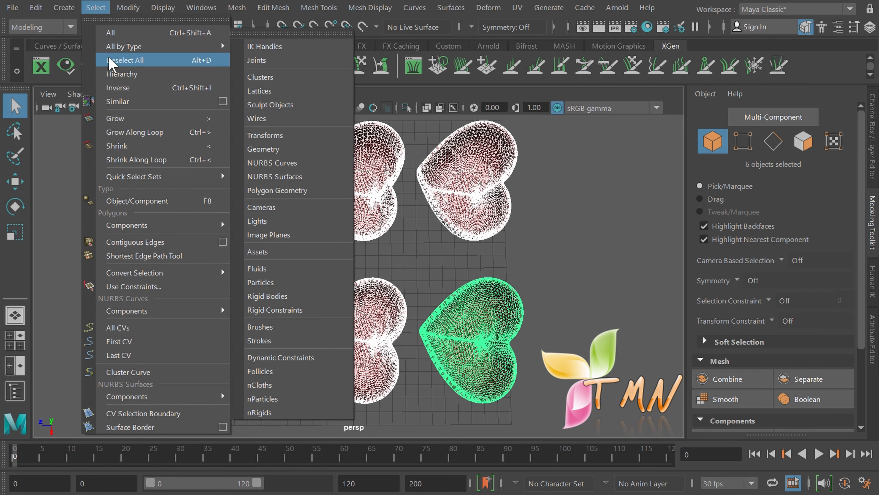
pyautogui.click(112, 63)
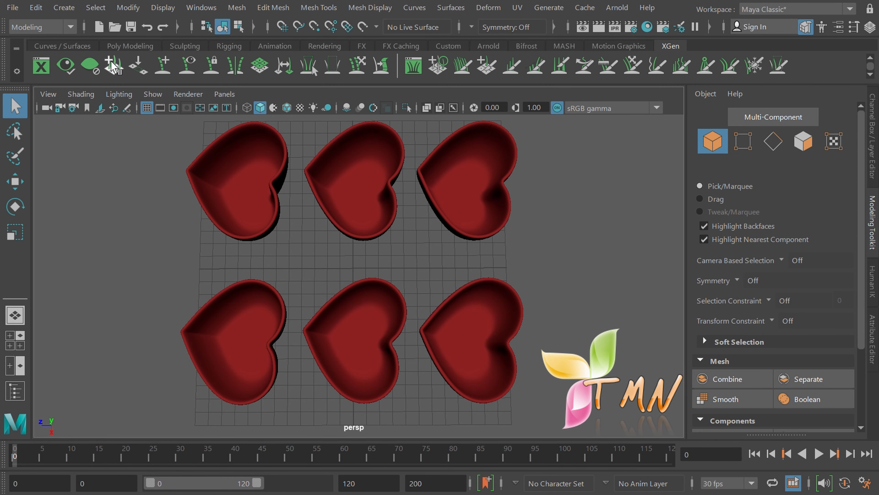
# Step: Select the top-left and bottom-left hearts, then apply Select > Inverse
pyautogui.click(235, 180)
pyautogui.keyDown('shift'); pyautogui.click(241, 341); pyautogui.keyUp('shift')
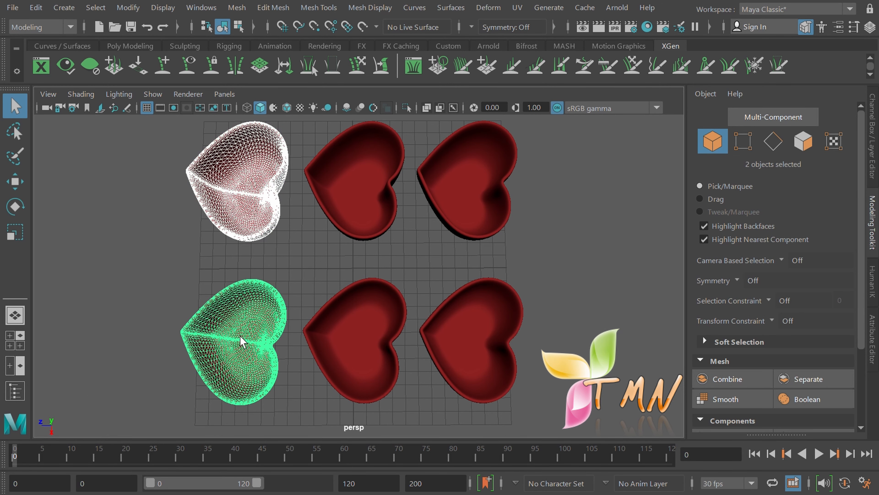
pyautogui.click(96, 8)
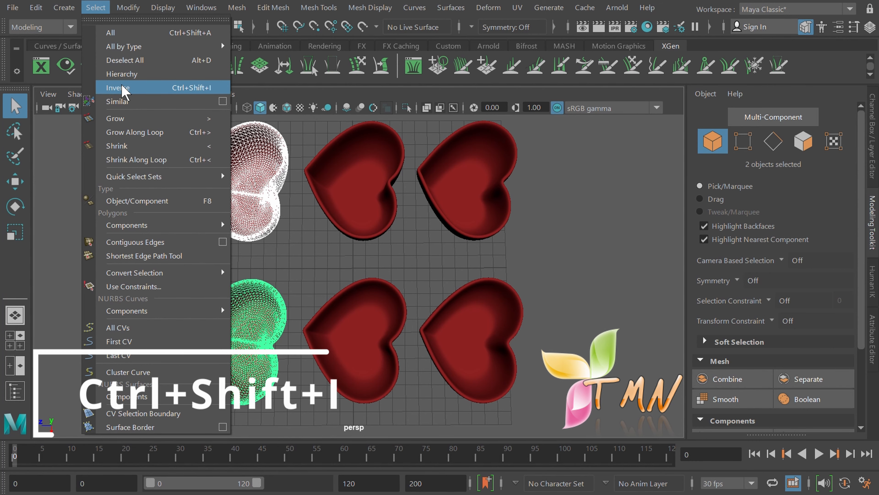
pyautogui.click(122, 88)
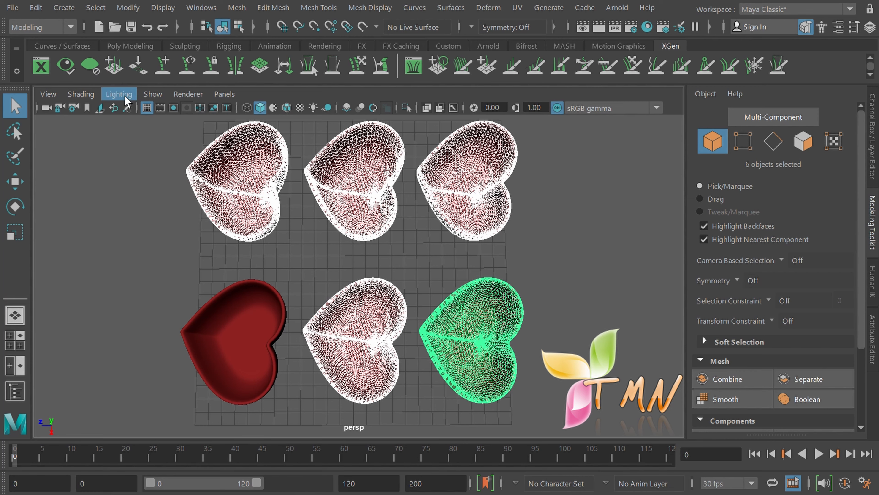